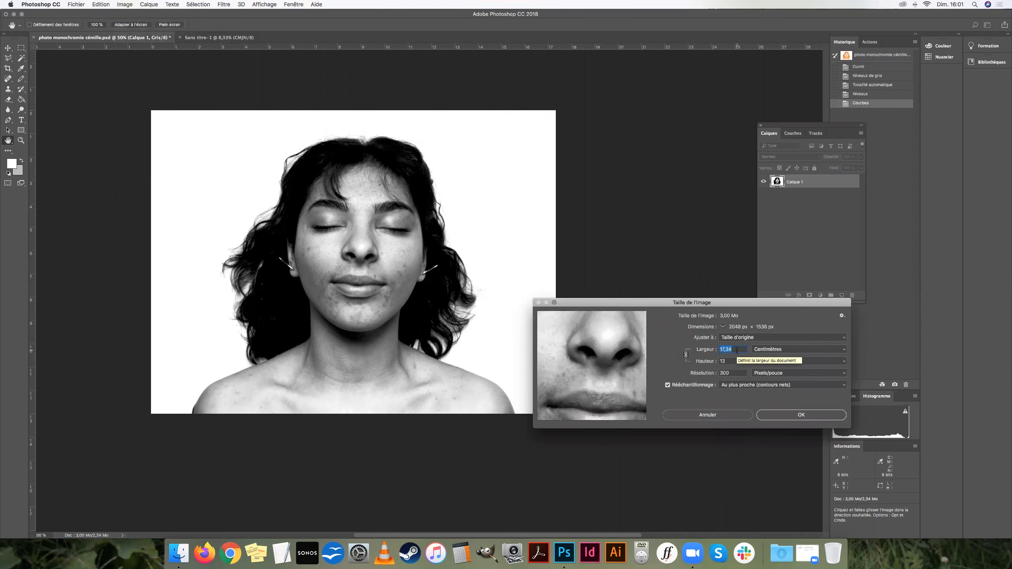
Step: Check the image dimensions of the blank Sans titre-1 document against those of the portrait photo
click(793, 420)
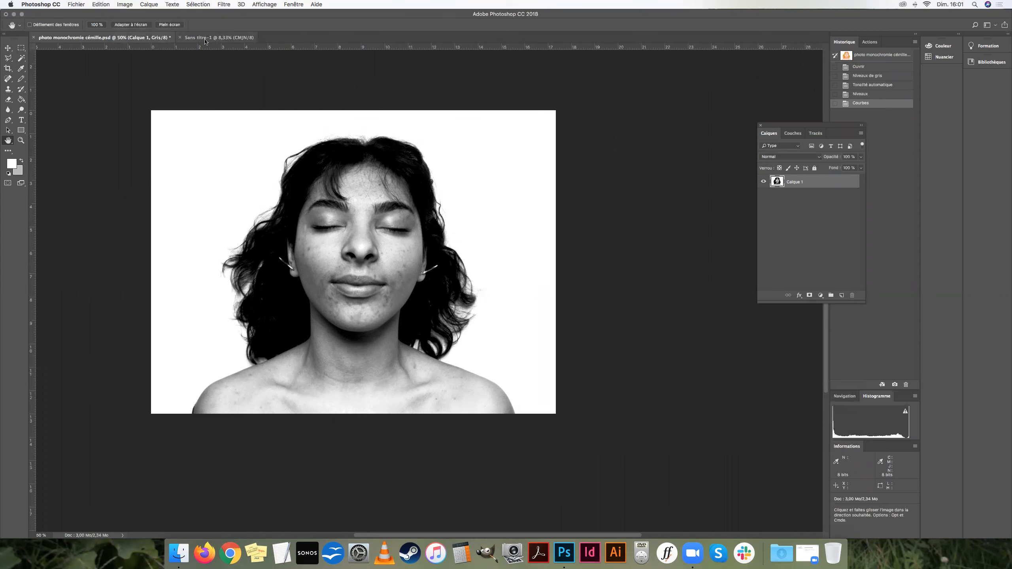
click(219, 37)
click(123, 4)
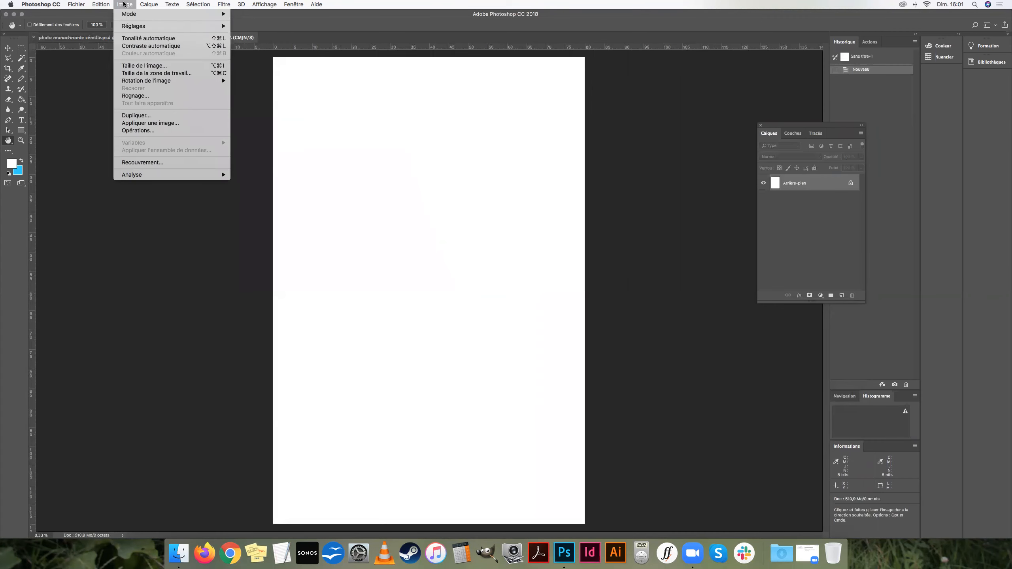
click(154, 66)
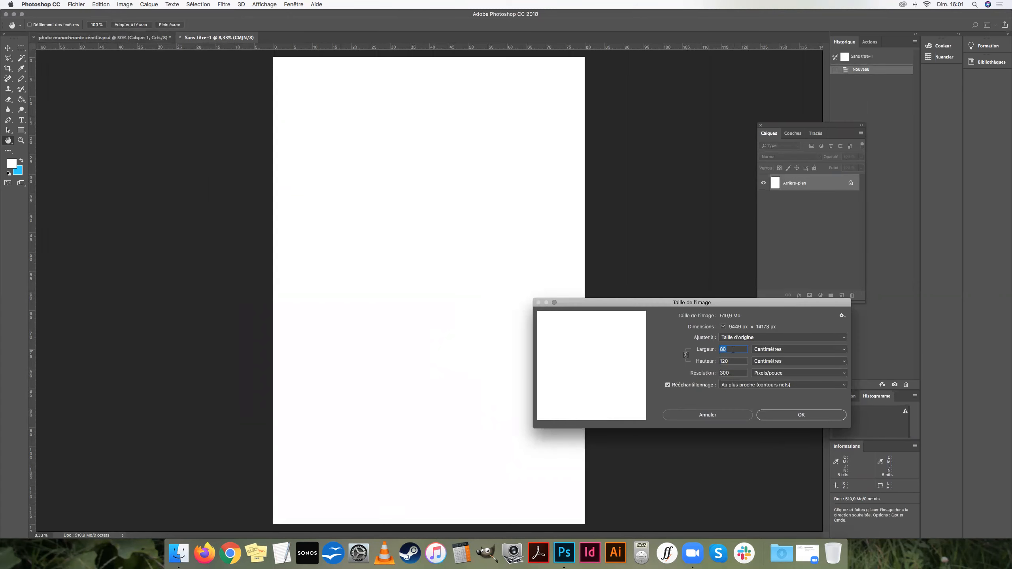
click(783, 415)
click(119, 37)
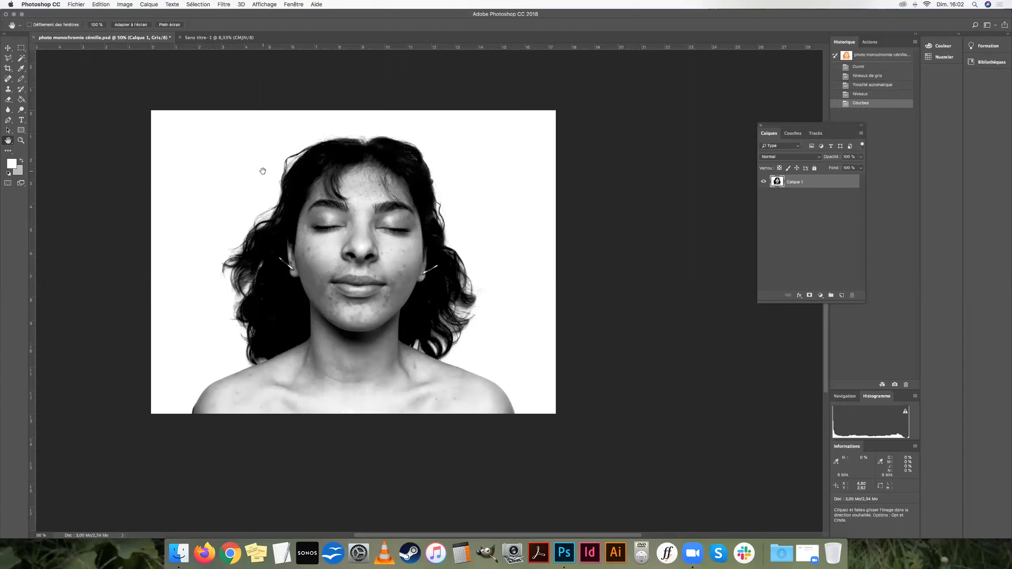
Step: Try pasting a copy of the whole portrait photo into the blank Sans titre-1 document, then undo the paste
key(super+a)
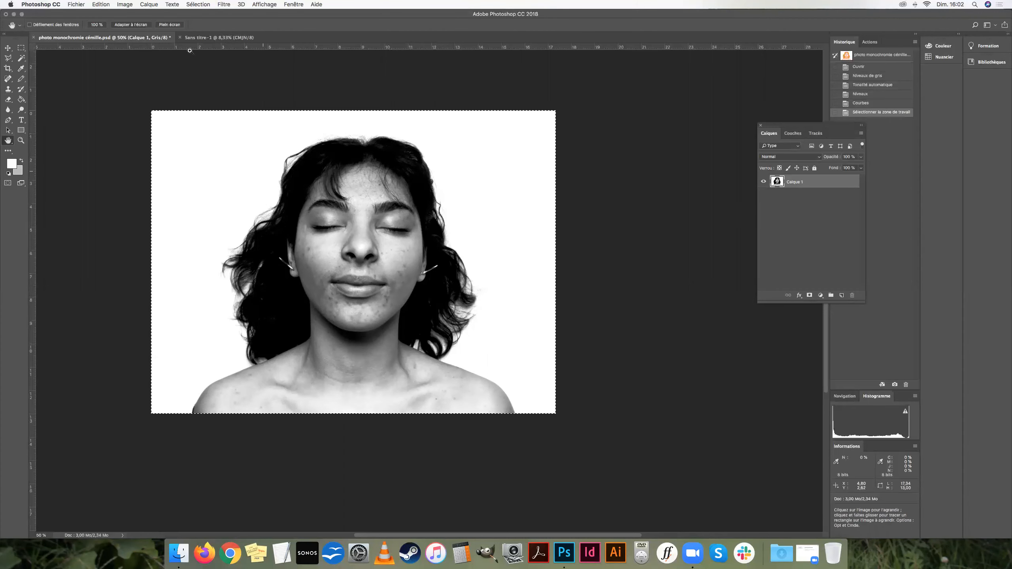
click(193, 37)
key(super+v)
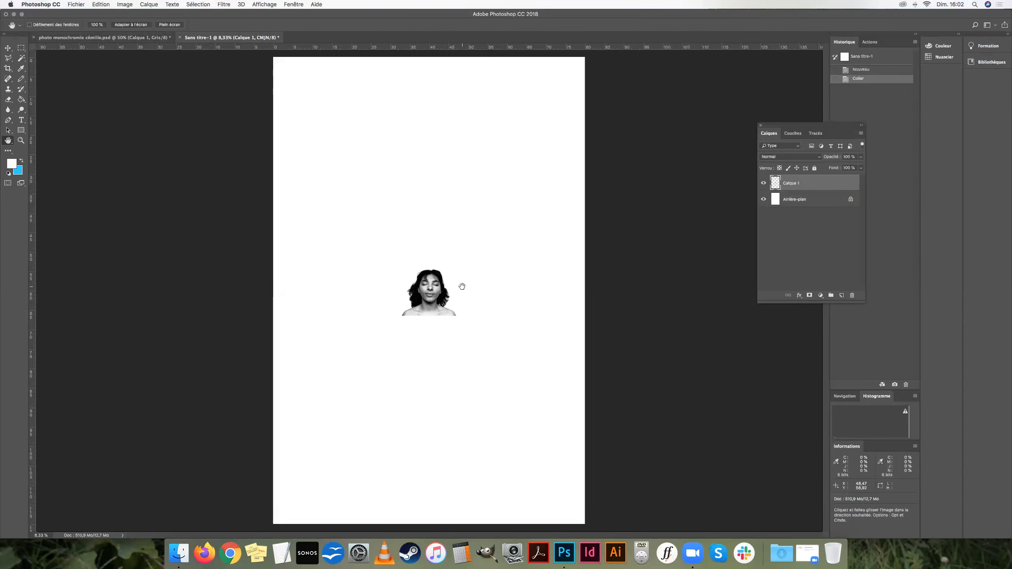
key(super+z)
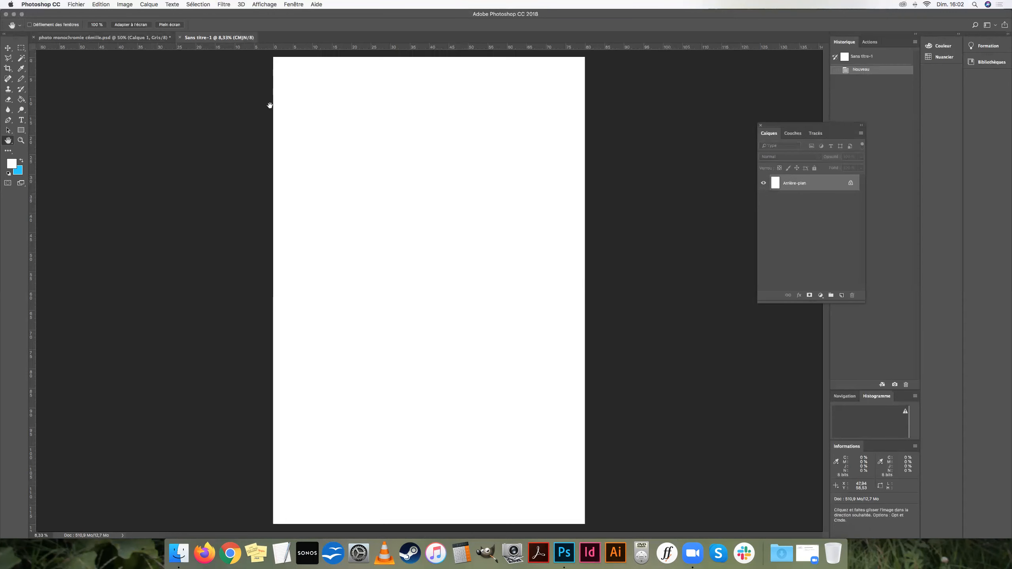
Step: Resize the portrait photo to a width of 80 cm, with resampling and proportions kept
click(115, 39)
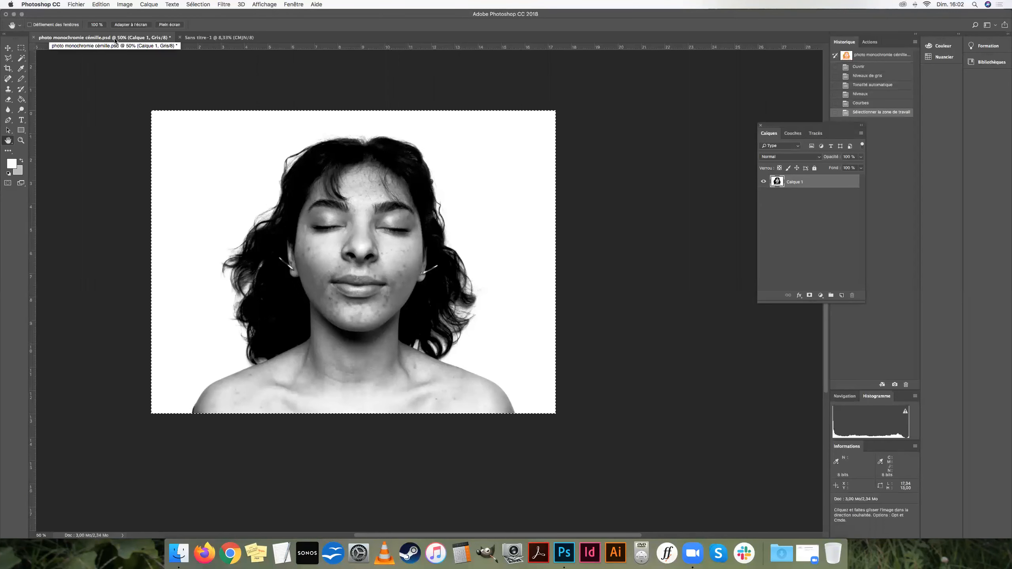
click(125, 4)
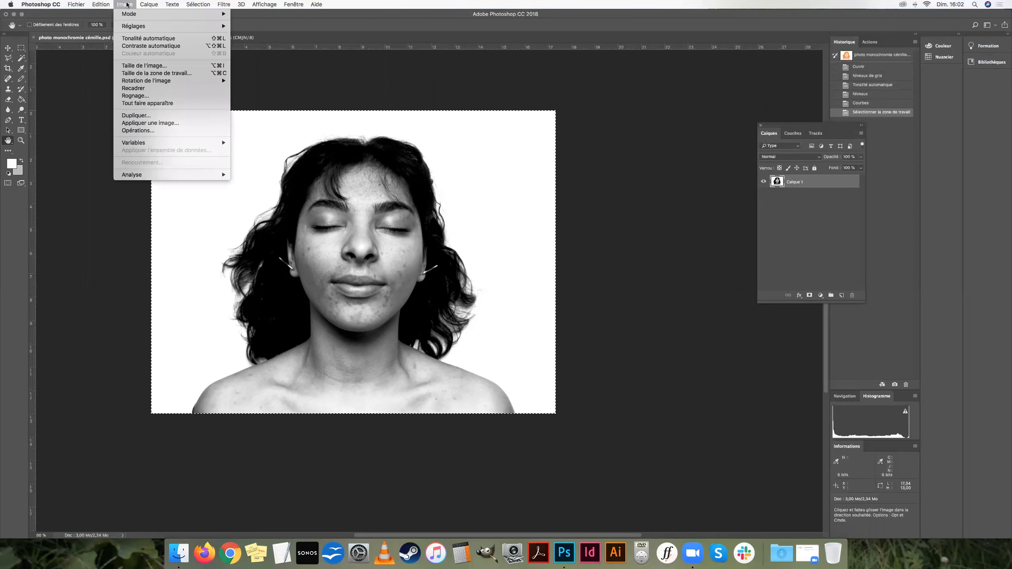
click(148, 65)
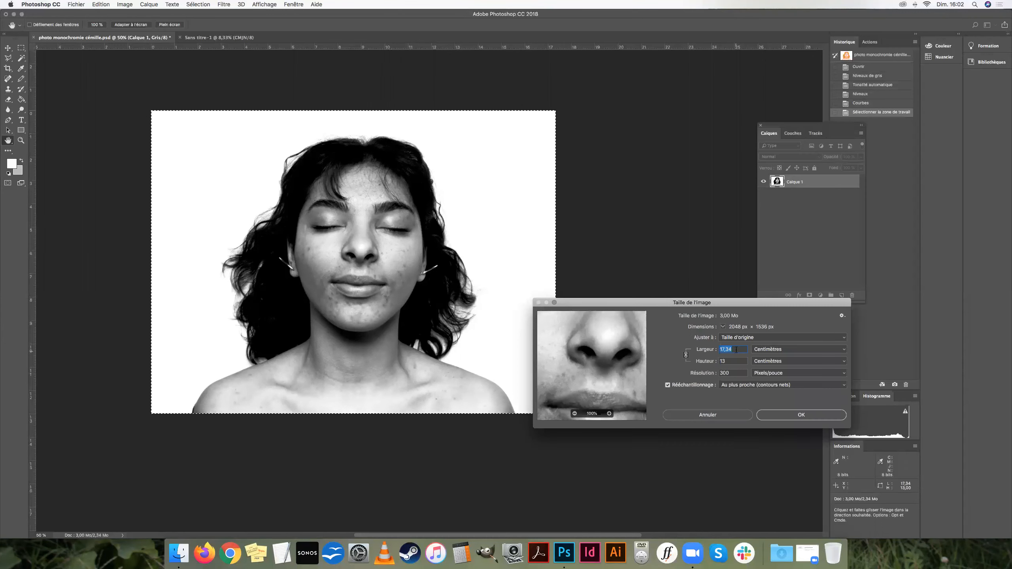
text(80)
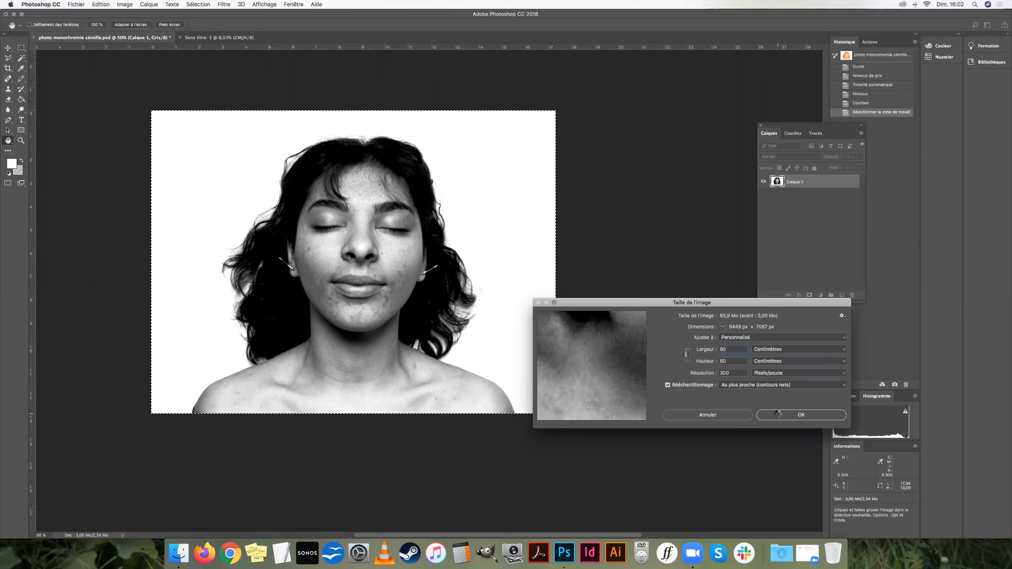
click(801, 415)
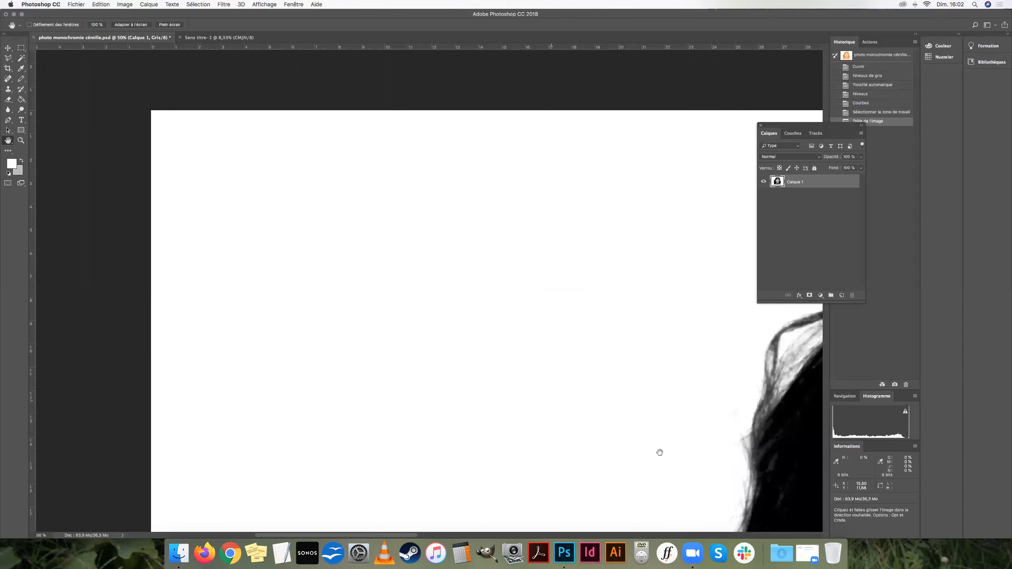
Step: Examine the pixelation of the enlarged photo up close on the face and cheek
scroll(215, 283, down, 10)
scroll(216, 283, right, 10)
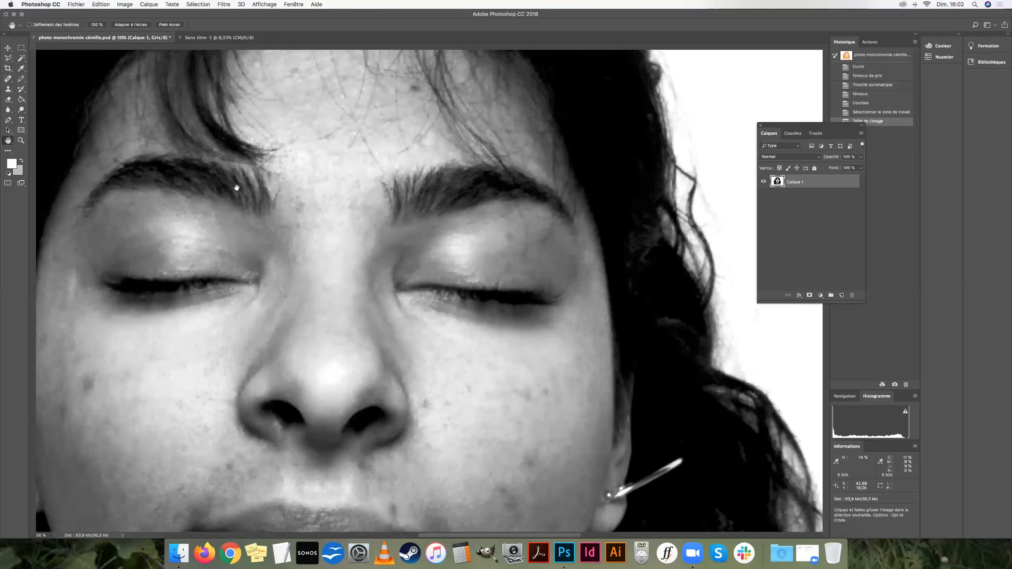
scroll(236, 187, down, 2)
key(z)
key(super+r)
click(600, 420)
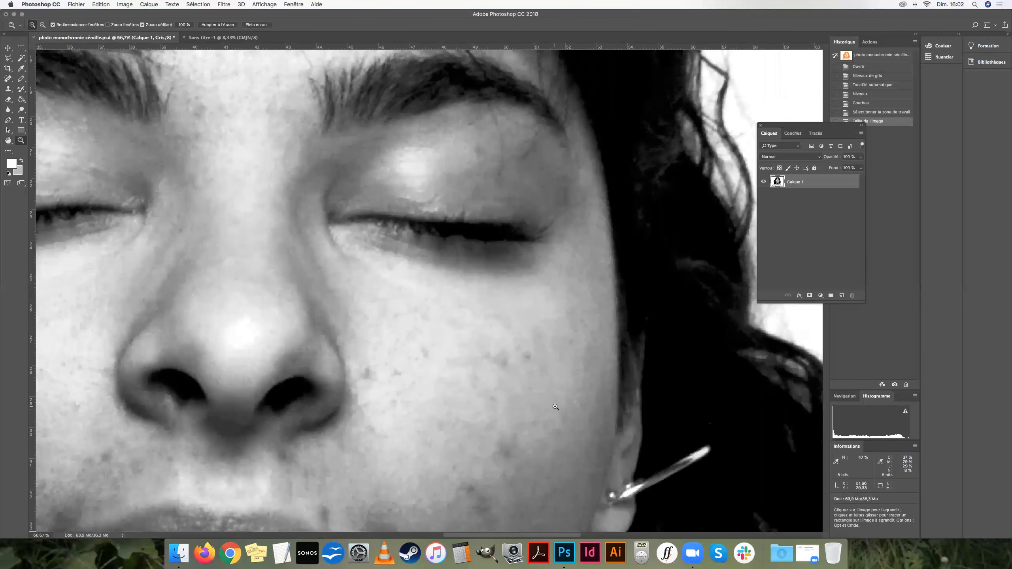
click(548, 406)
click(589, 388)
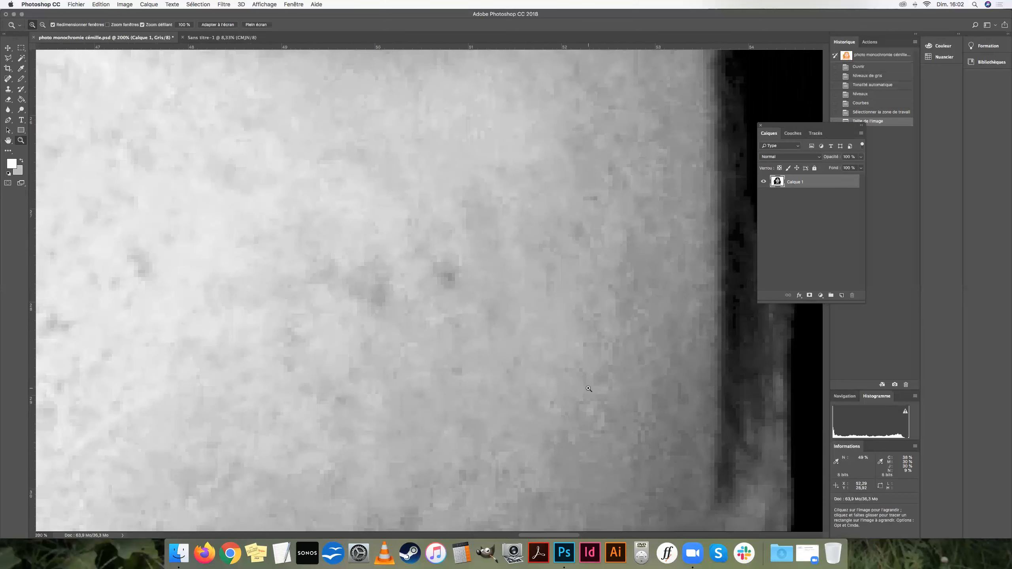
click(580, 273)
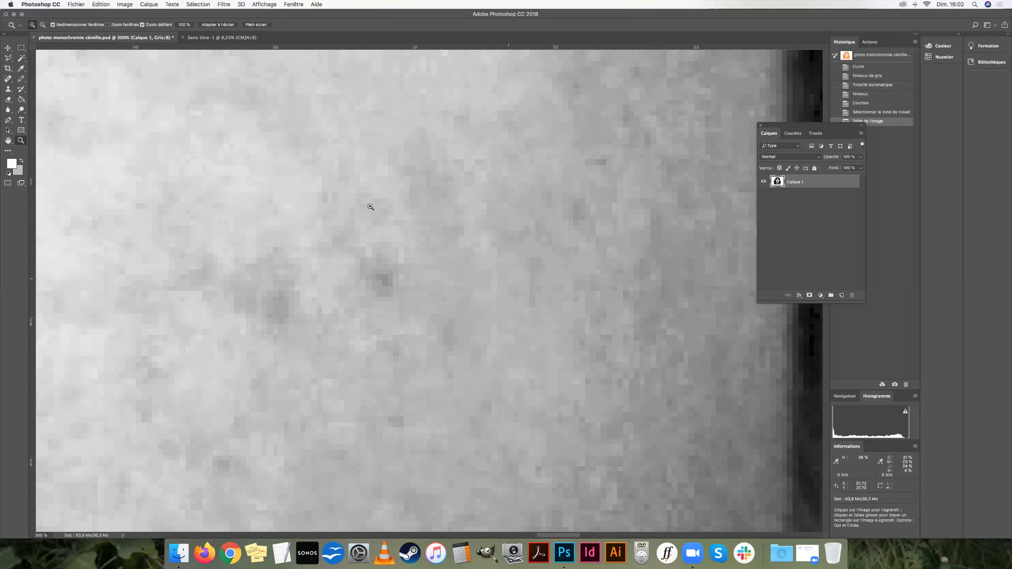
drag(512, 212, 456, 250)
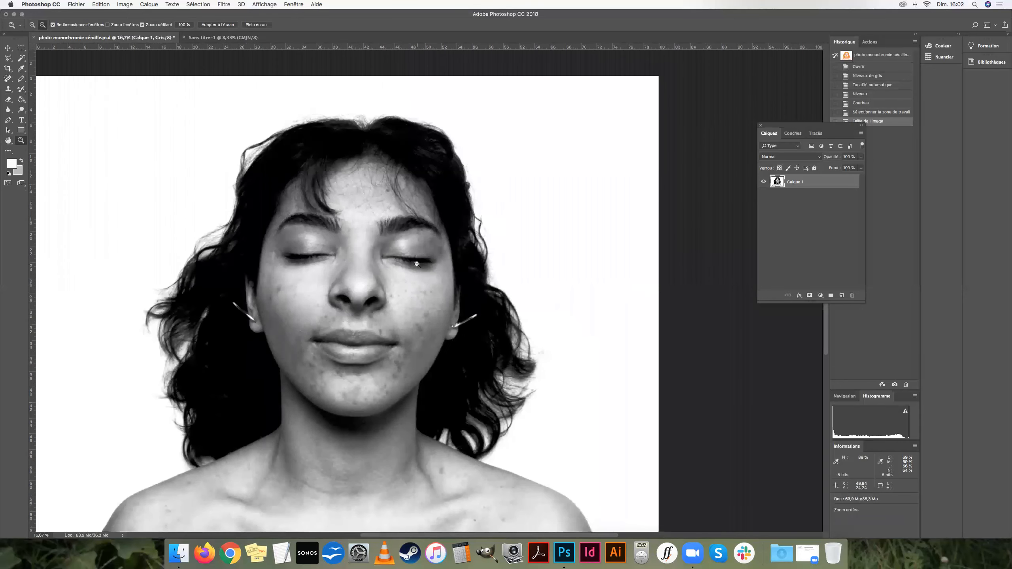
alt+click(456, 249)
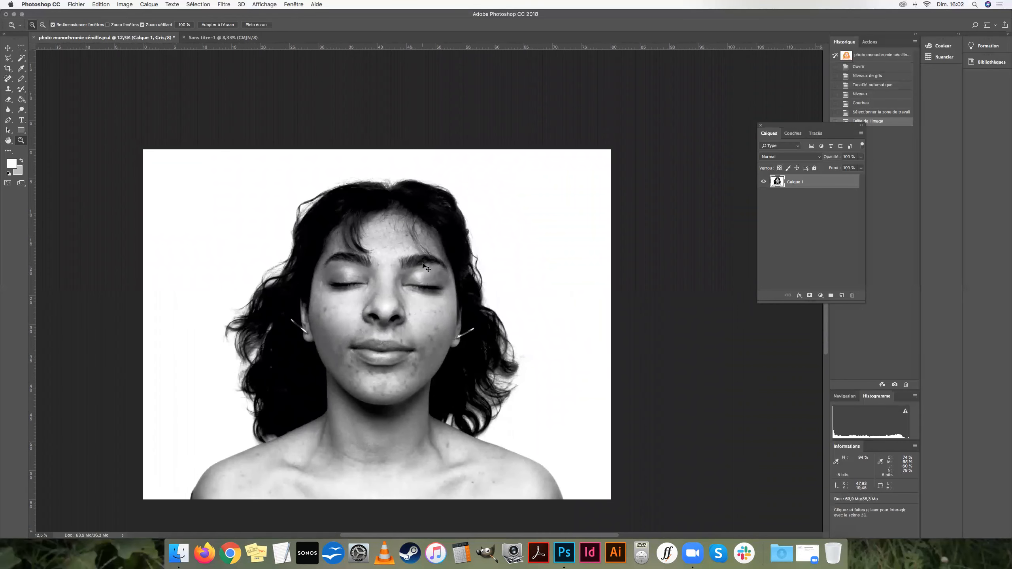
Step: Undo the image resize and bring the whole portrait back into close view
key(super+z)
click(444, 293)
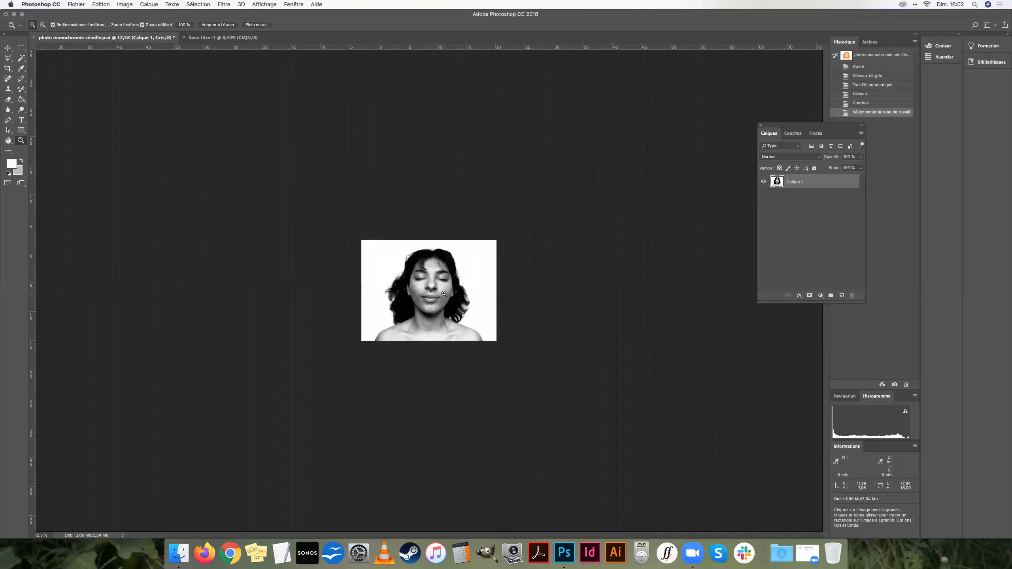
click(443, 293)
click(444, 293)
click(444, 294)
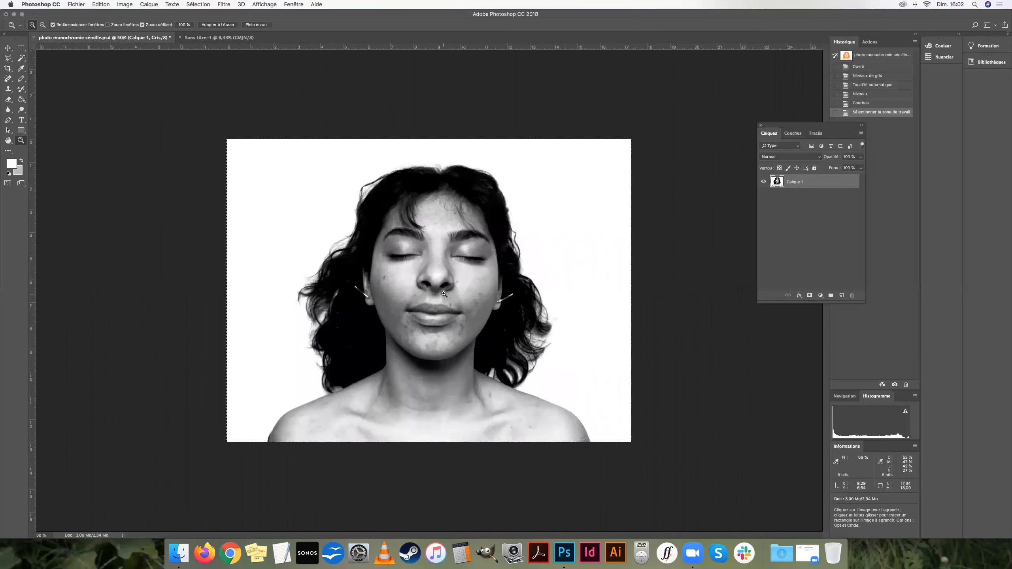
click(444, 294)
click(444, 294)
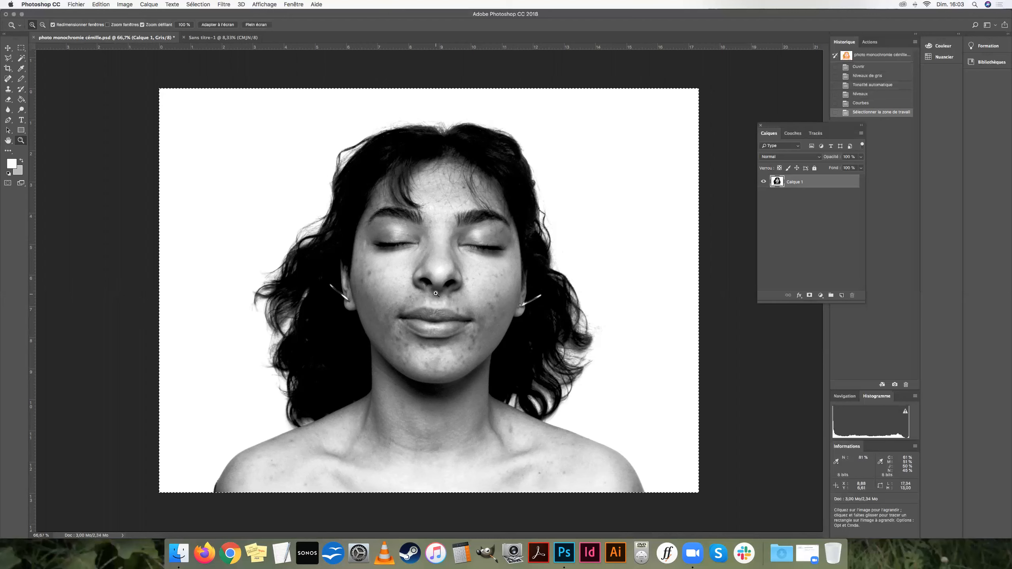
Step: Check which colour mode the portrait photo uses
click(124, 5)
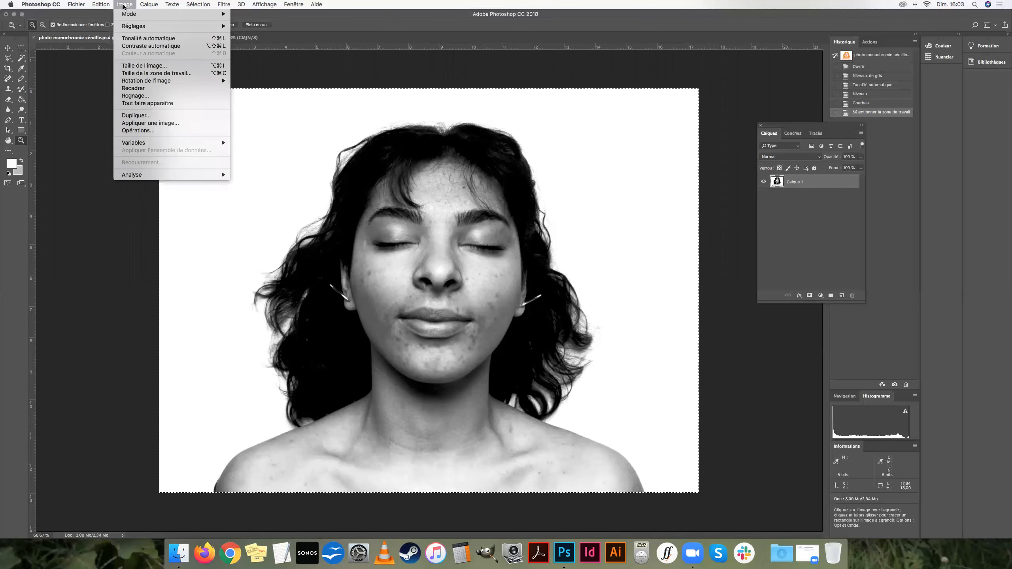
mouse_move(167, 14)
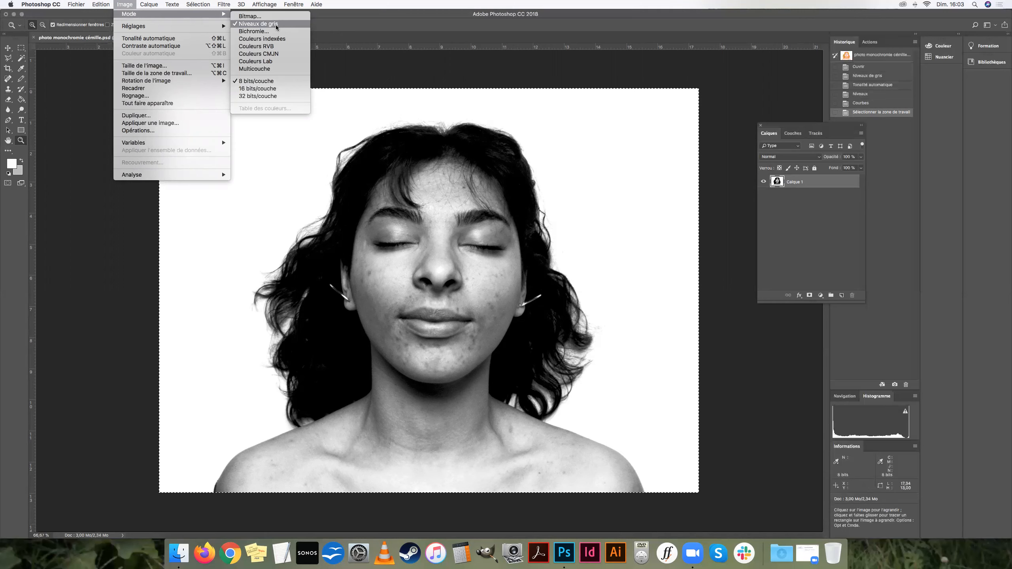
click(125, 4)
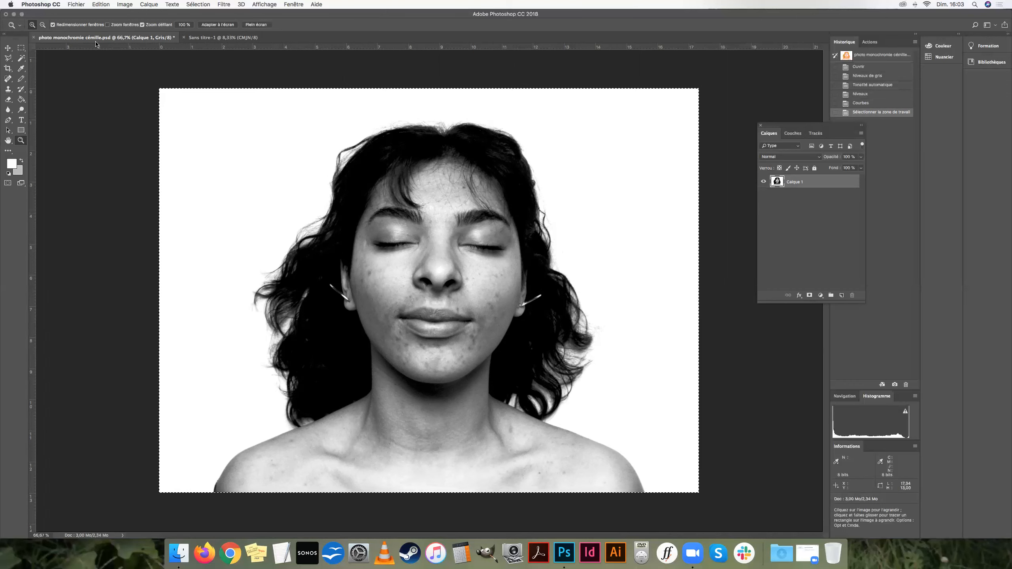
Step: Copy the whole portrait photo into a new 2048 × 1536 px greyscale document at 300 pixels/inch
key(super+a)
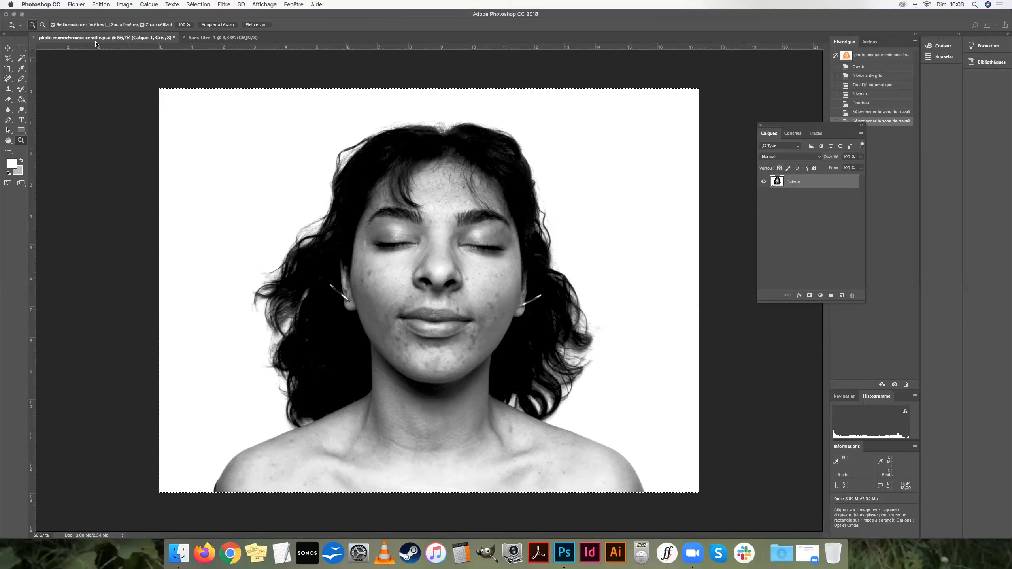
key(super+n)
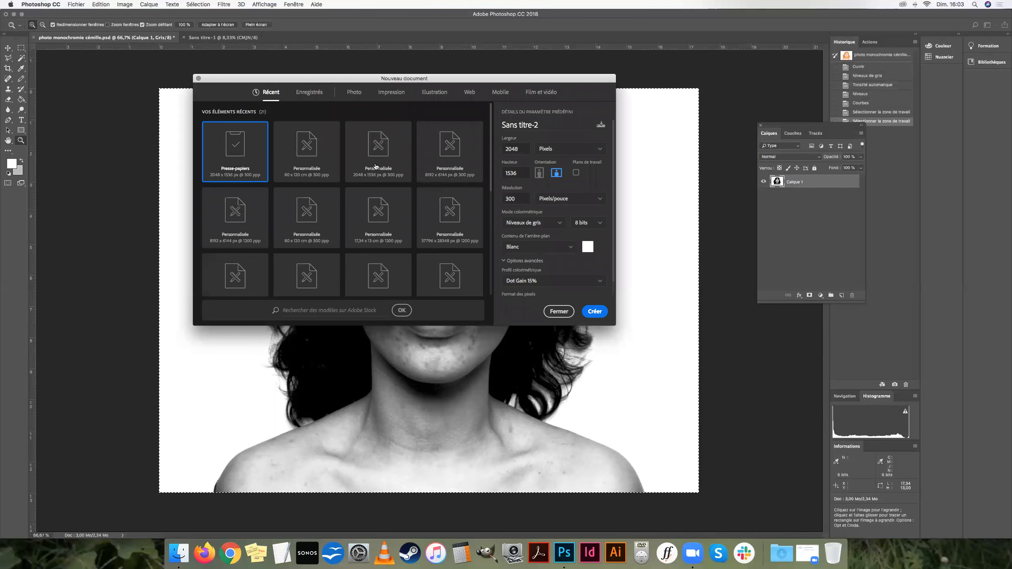
click(599, 314)
key(super+v)
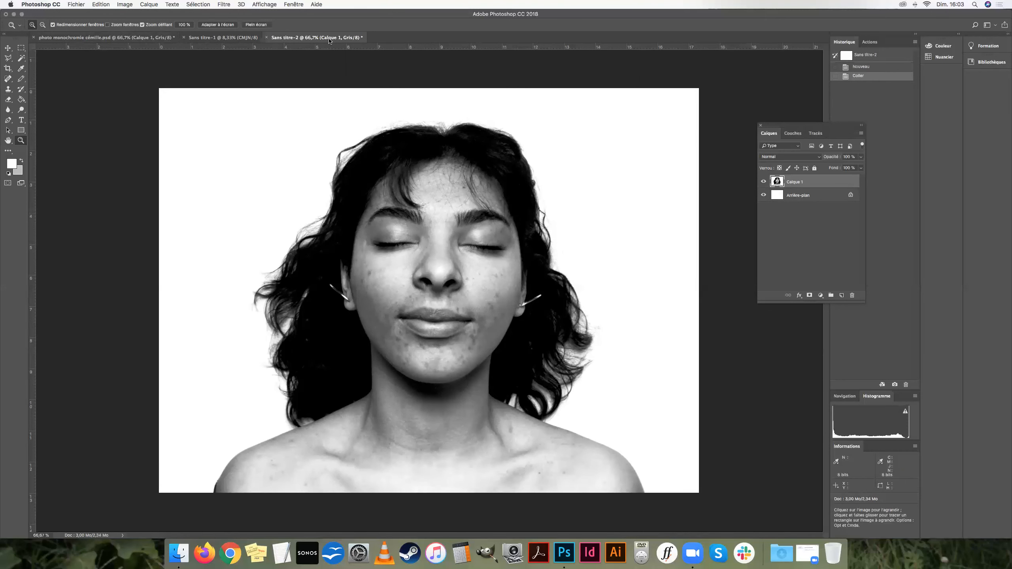
Step: Start converting the new document to Bitmap mode, merging its layers
click(125, 4)
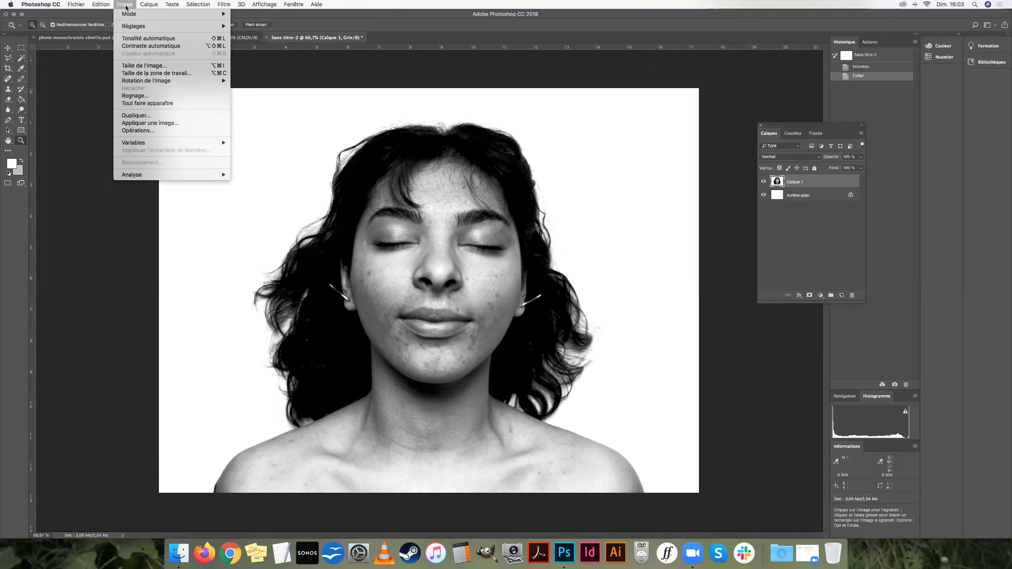
mouse_move(132, 14)
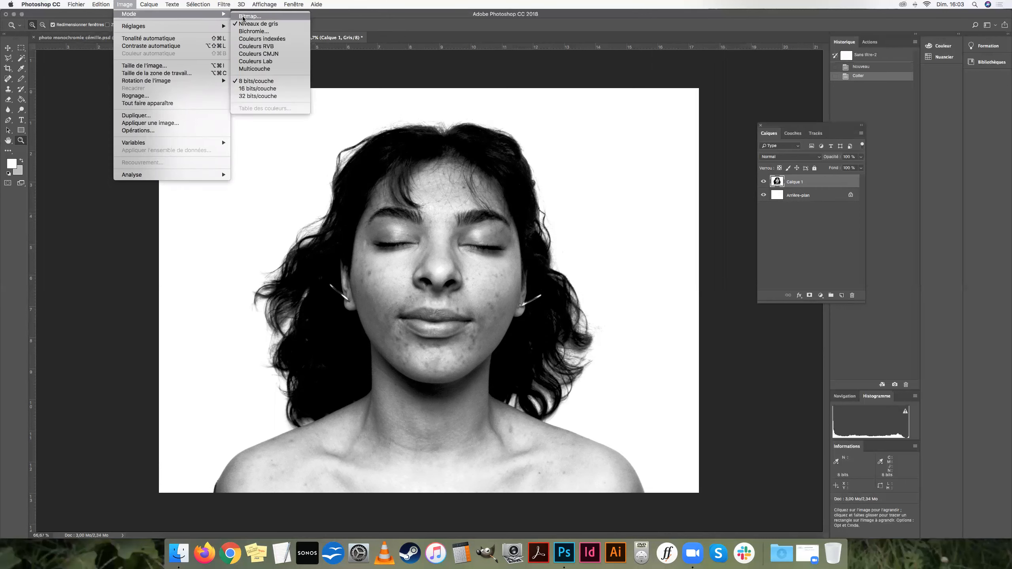
click(244, 16)
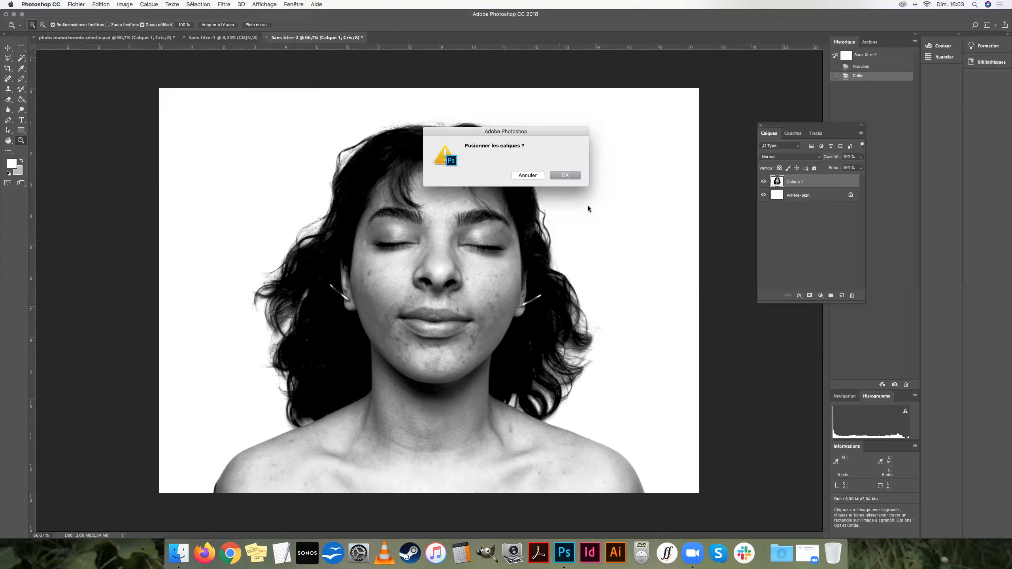
click(565, 175)
Step: Set the bitmap output resolution to 1200 pixels/inch
drag(559, 312, 702, 354)
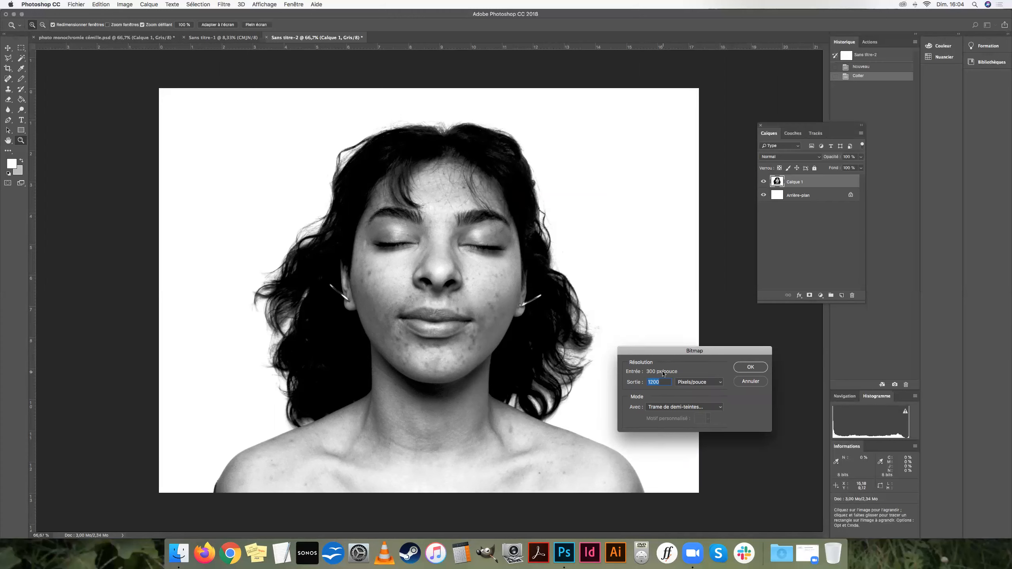
click(662, 382)
key(super+a)
key(BackSpace)
text(1200)
scroll(652, 383, down, 2)
drag(664, 383, 600, 384)
text(1200)
Step: Choose Diffusion as the bitmap method and apply the conversion
click(720, 412)
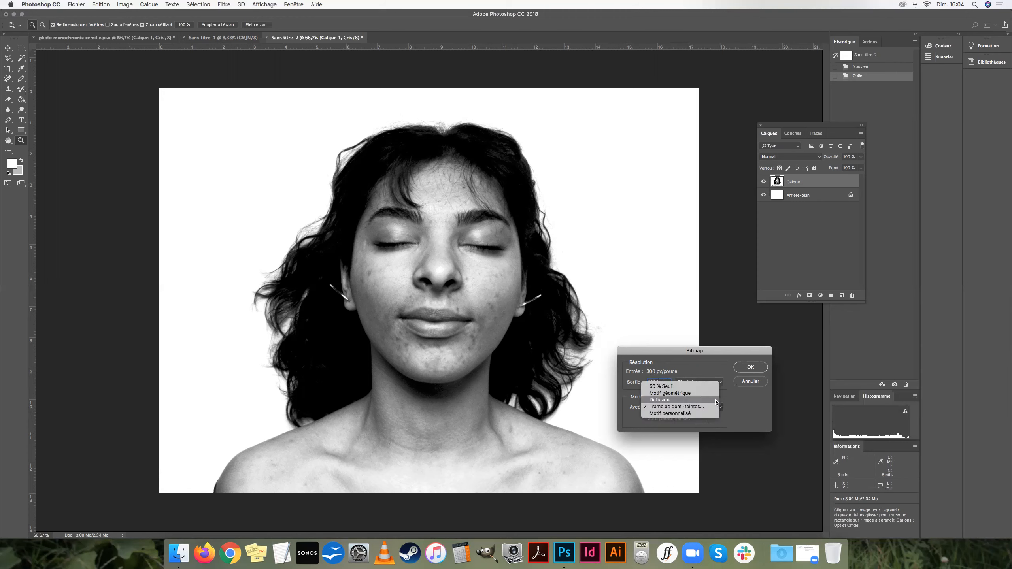
click(720, 398)
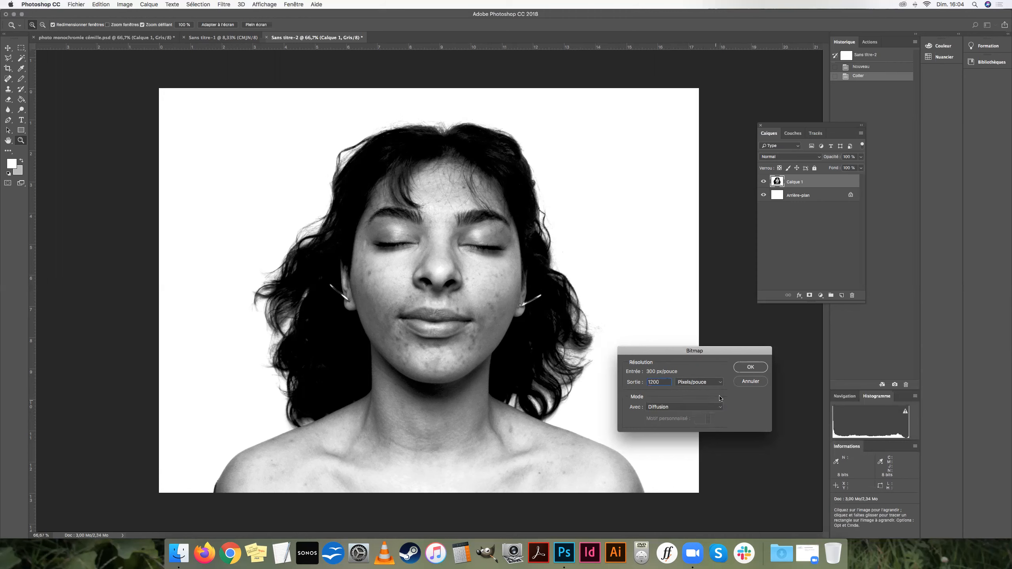
click(750, 367)
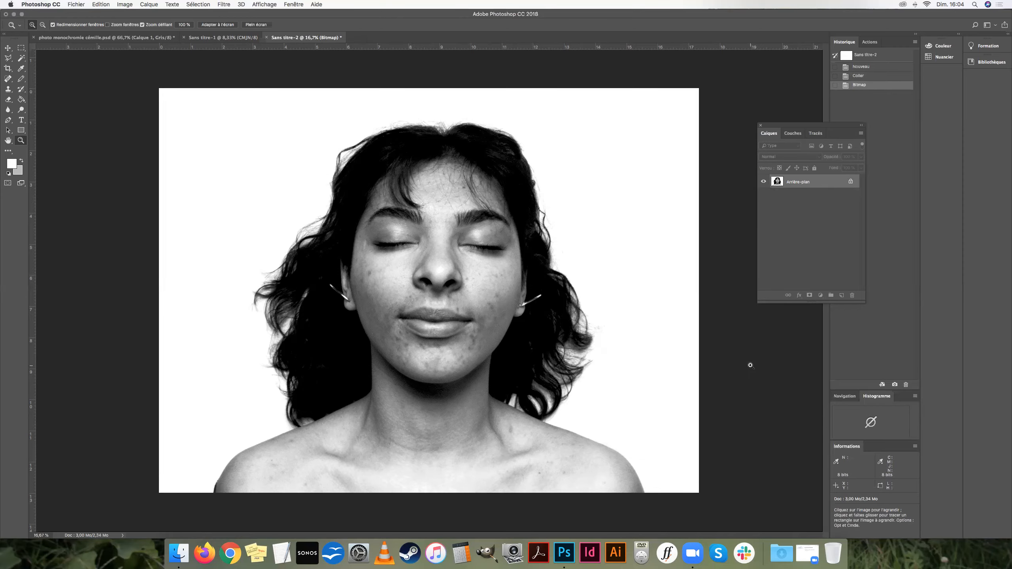
Step: Examine the diffusion dot pattern of the bitmap portrait up close on the face
click(497, 283)
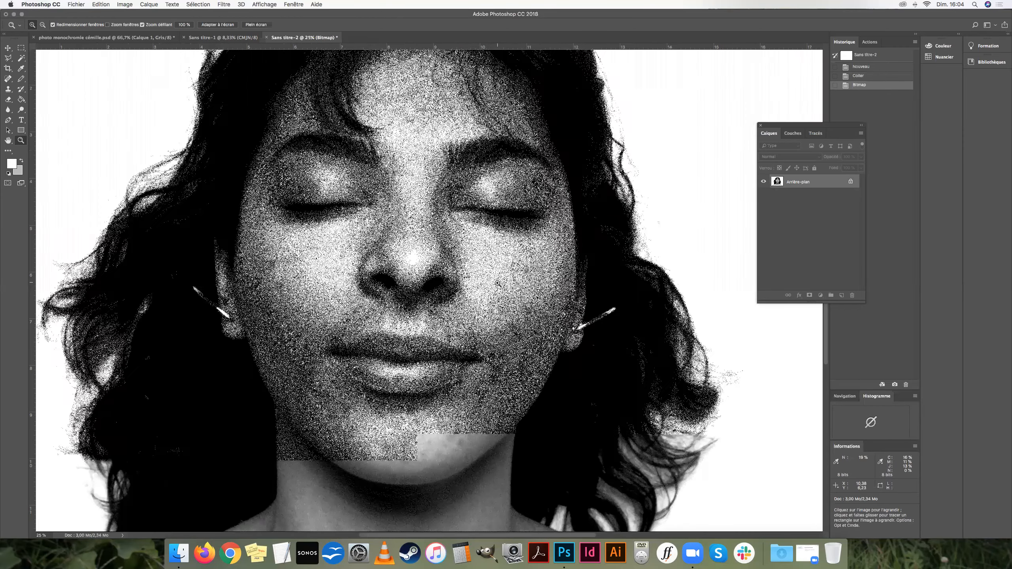
click(498, 283)
click(497, 283)
click(497, 283)
click(498, 284)
key(space)
drag(673, 390, 452, 198)
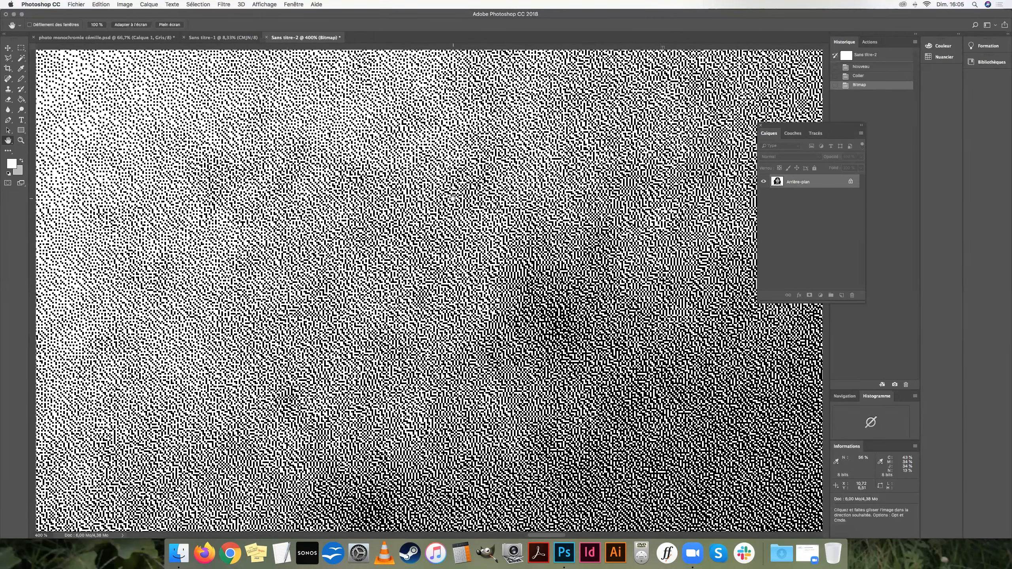